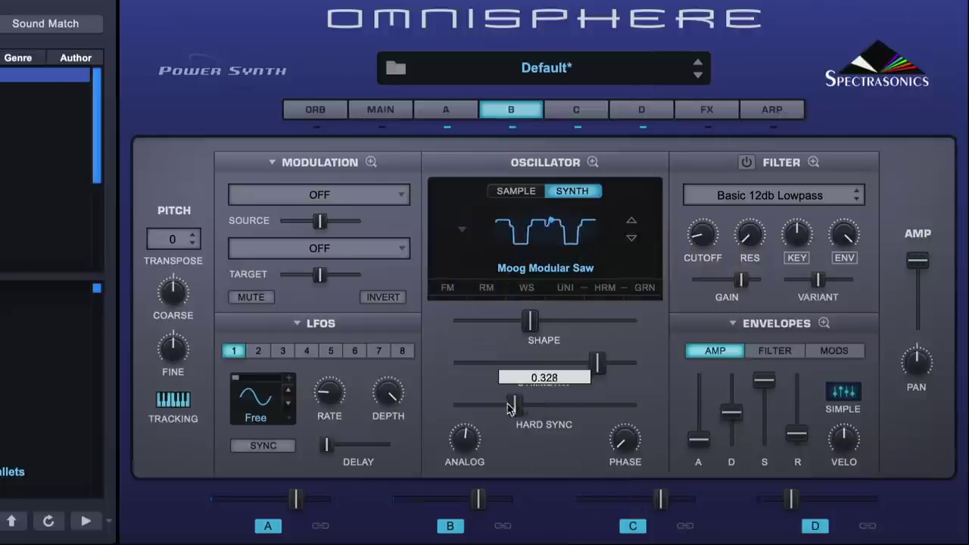
# - Lower Omnisphere's hard sync and symmetry, then sweep Serum's distortion pre-filter up to about 9594
pyautogui.moveTo(510, 407); pyautogui.dragTo(454, 402)
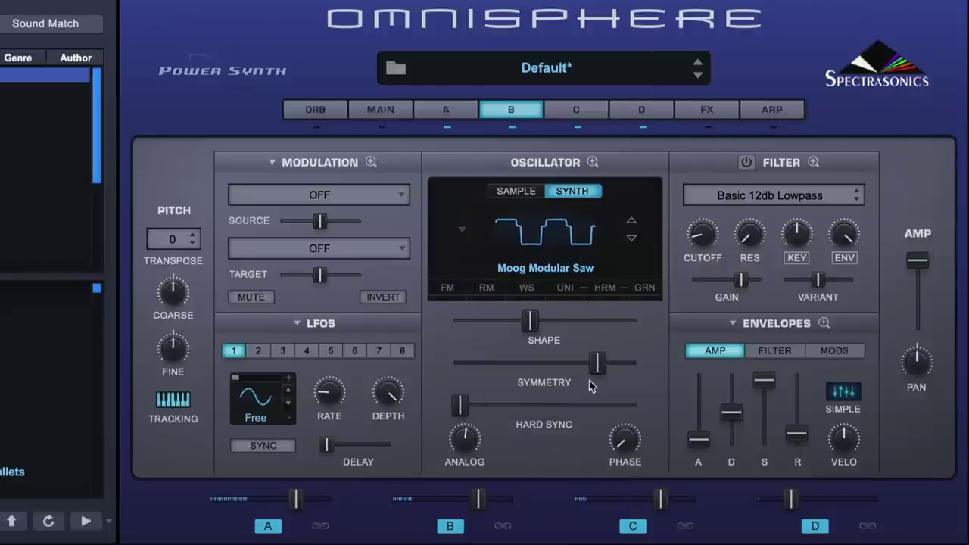
pyautogui.moveTo(597, 363); pyautogui.dragTo(459, 375)
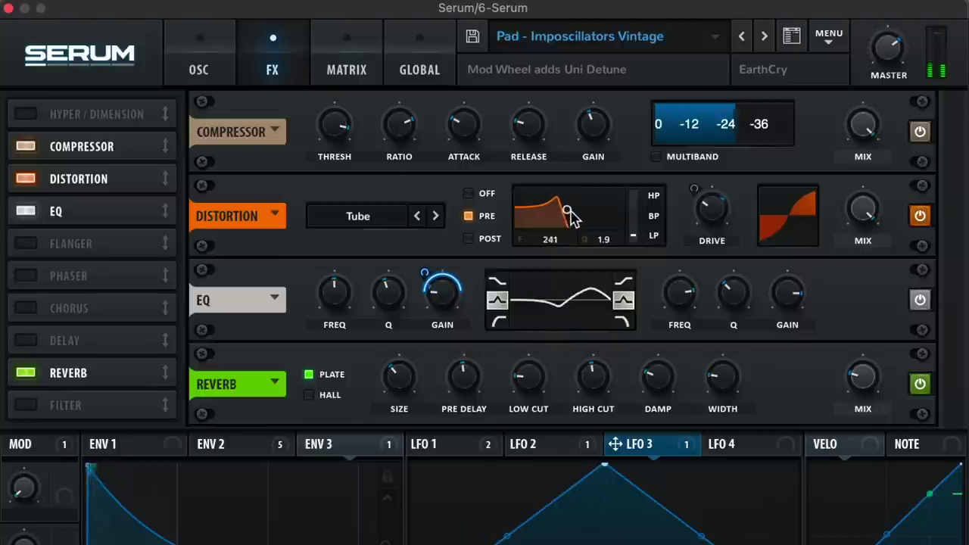
pyautogui.moveTo(578, 213); pyautogui.dragTo(559, 213)
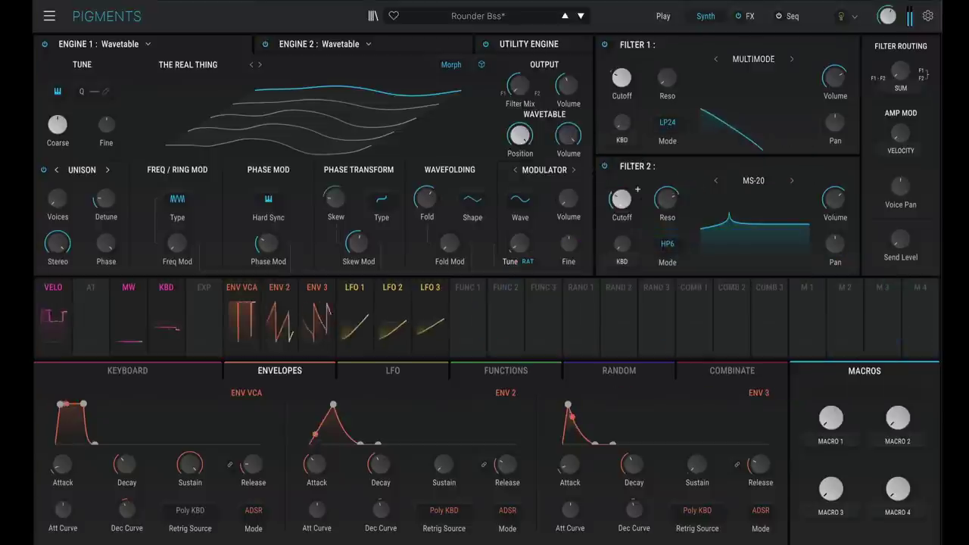
pyautogui.moveTo(637, 190)
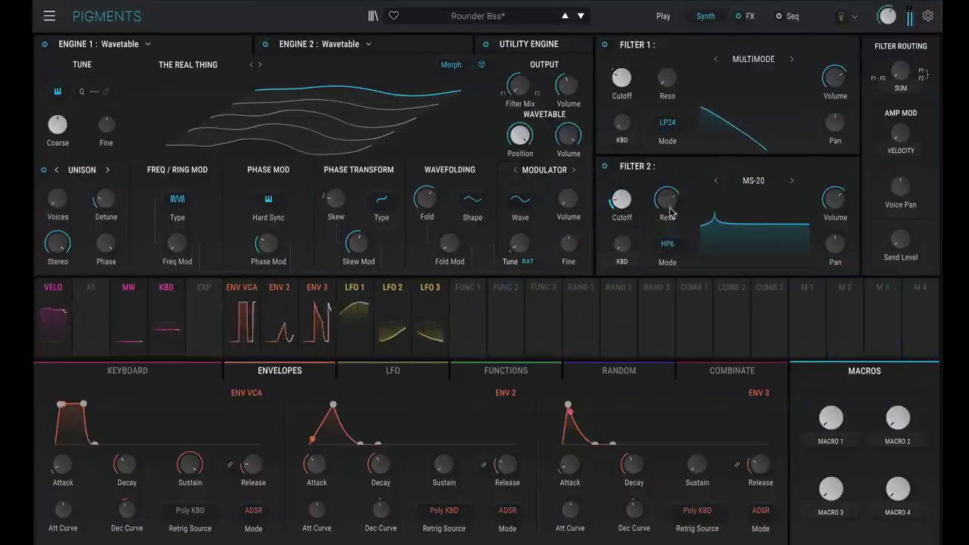
# - Turn down Filter 2's Reso knob and view the Keyboard, LFO, Functions and Random modulation pages
pyautogui.moveTo(670, 214); pyautogui.dragTo(683, 189)
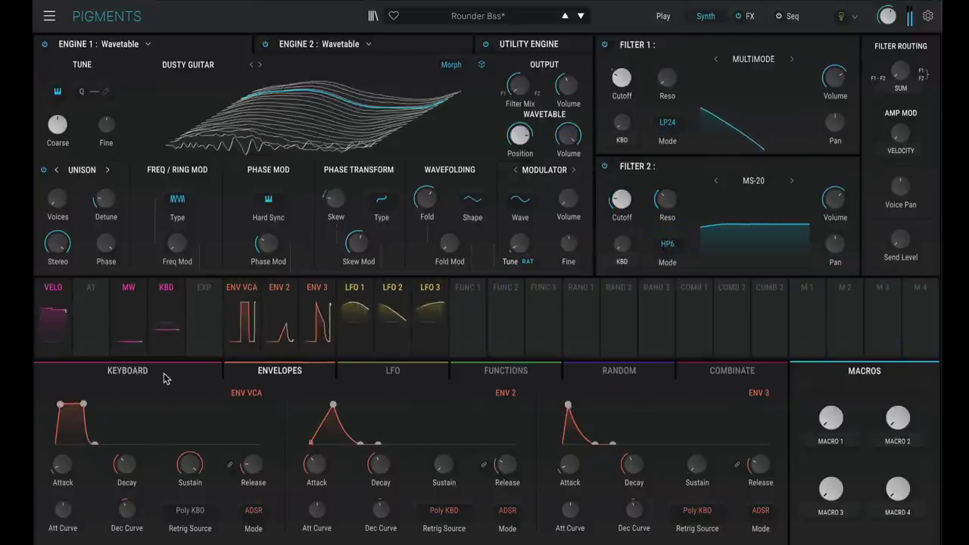
pyautogui.click(165, 372)
pyautogui.click(356, 374)
pyautogui.click(507, 372)
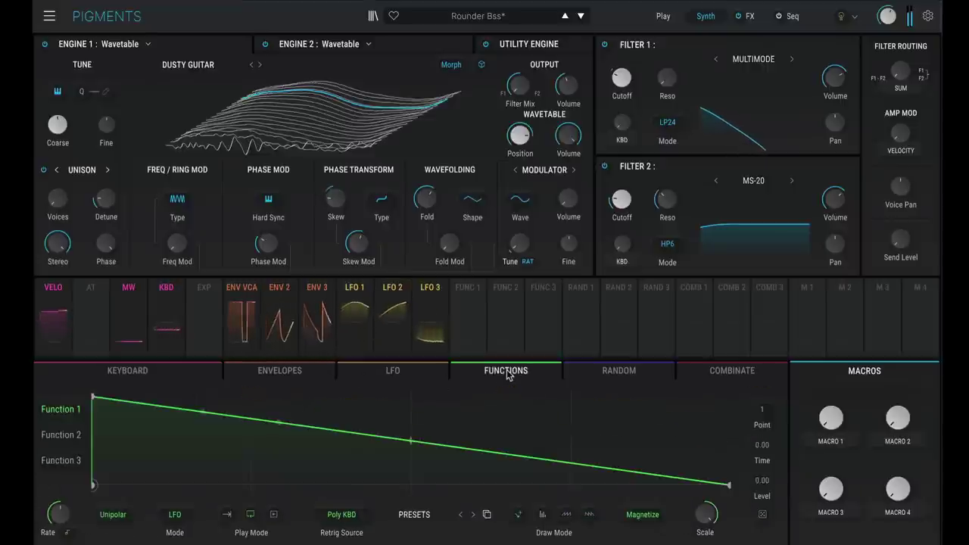
pyautogui.click(610, 371)
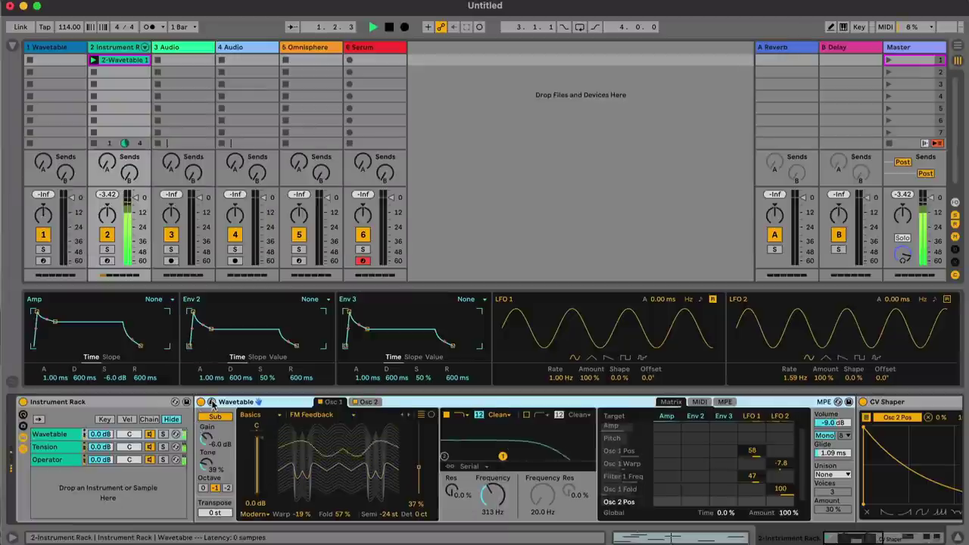
# - Drag Ableton's Detail View taller to reveal the Wavetable device's Amp, envelope and LFO panels
pyautogui.moveTo(182, 391); pyautogui.dragTo(177, 46)
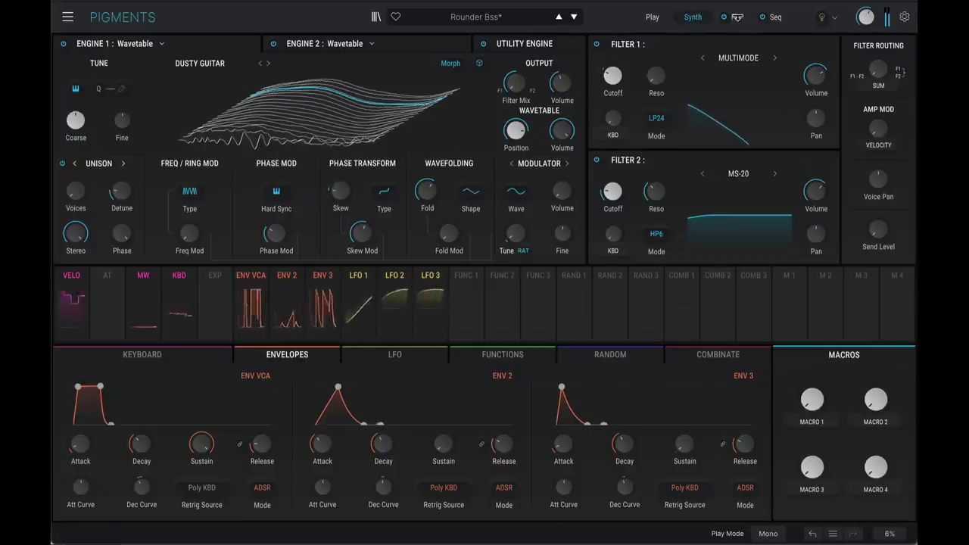
# - View the FX and Seq pages, then the Keyboard, Envelopes, LFO, Functions, Random and Combinate pages
pyautogui.click(732, 17)
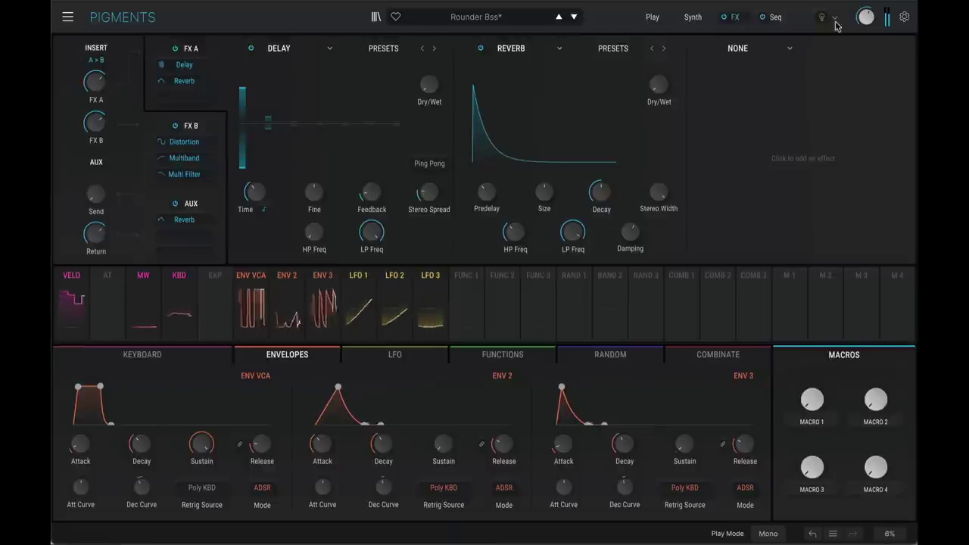
pyautogui.click(778, 17)
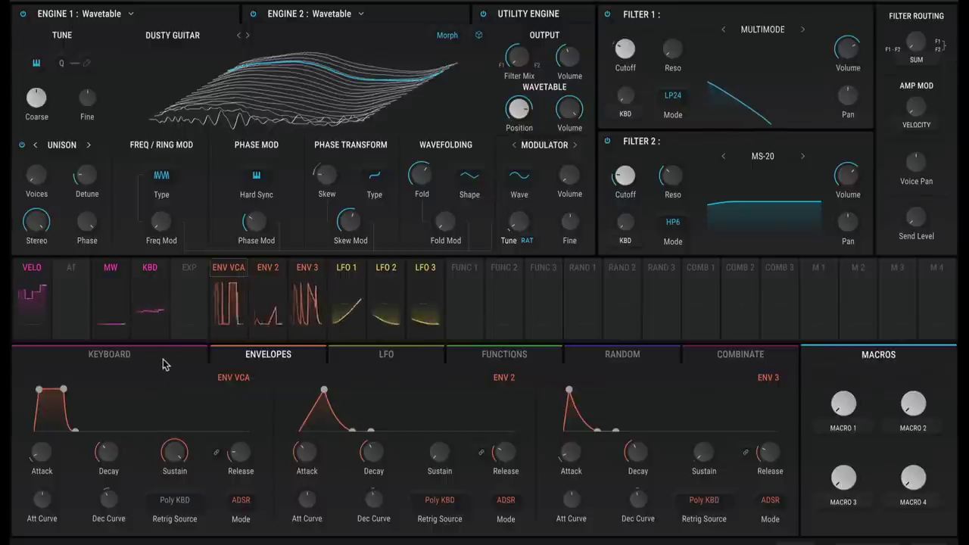
pyautogui.click(165, 364)
pyautogui.click(244, 364)
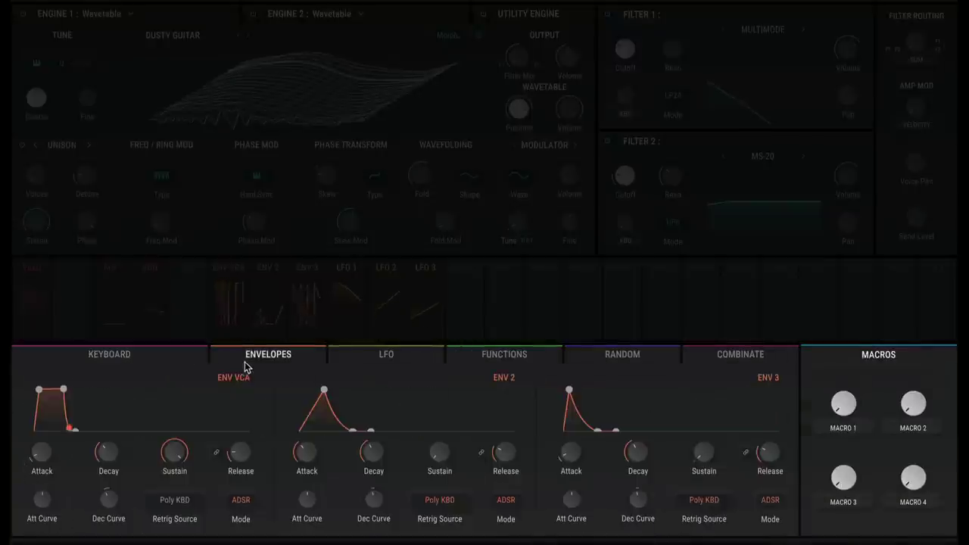
pyautogui.click(359, 362)
pyautogui.click(492, 361)
pyautogui.click(590, 356)
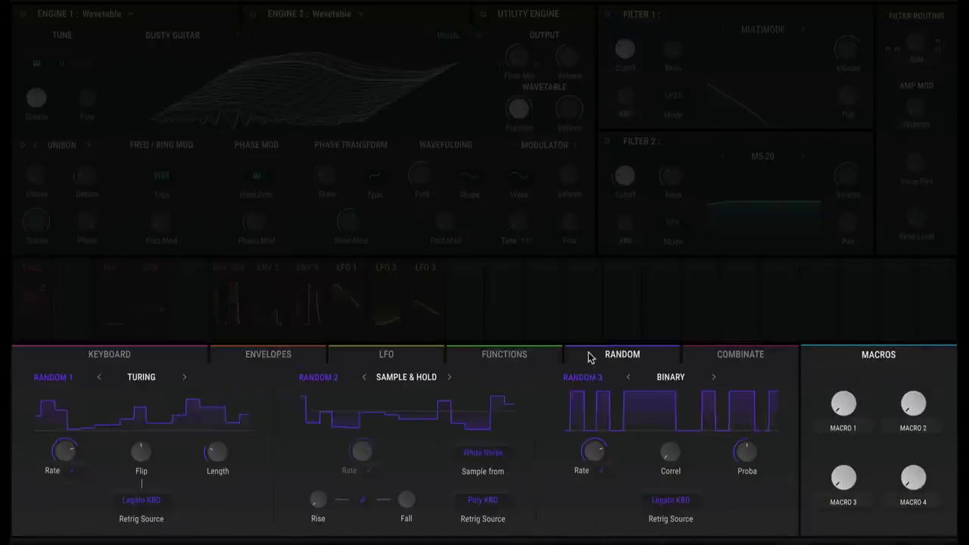
pyautogui.click(711, 356)
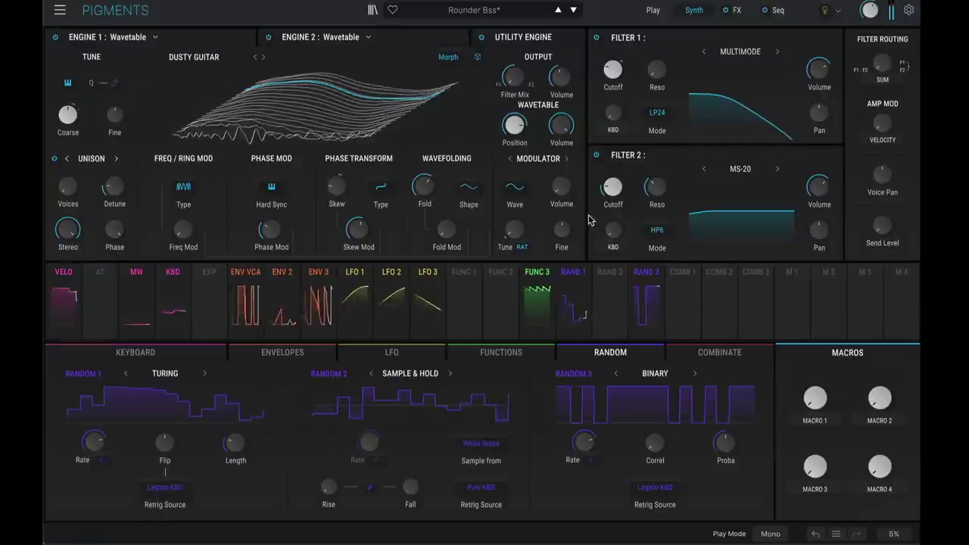
pyautogui.moveTo(573, 274)
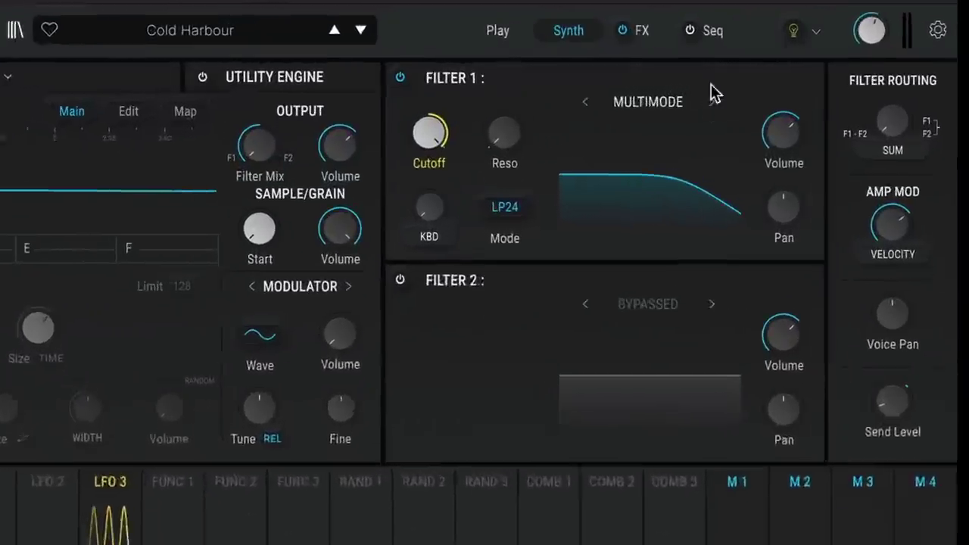
# - Enable Sound Design Tips, load Clouded Keys, and morph LFO 2 to 40.6% Triangle, 59.4% Square
pyautogui.click(792, 30)
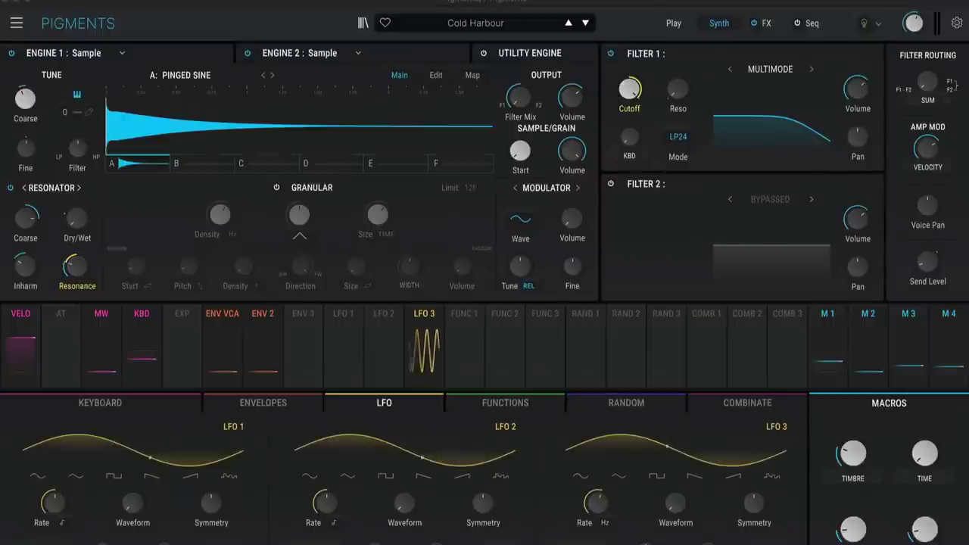
pyautogui.click(585, 22)
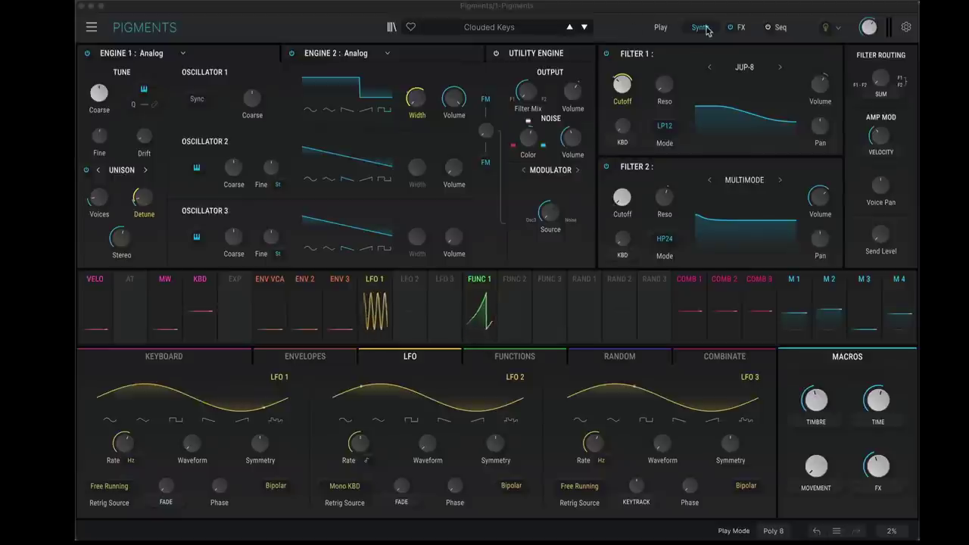
pyautogui.click(825, 28)
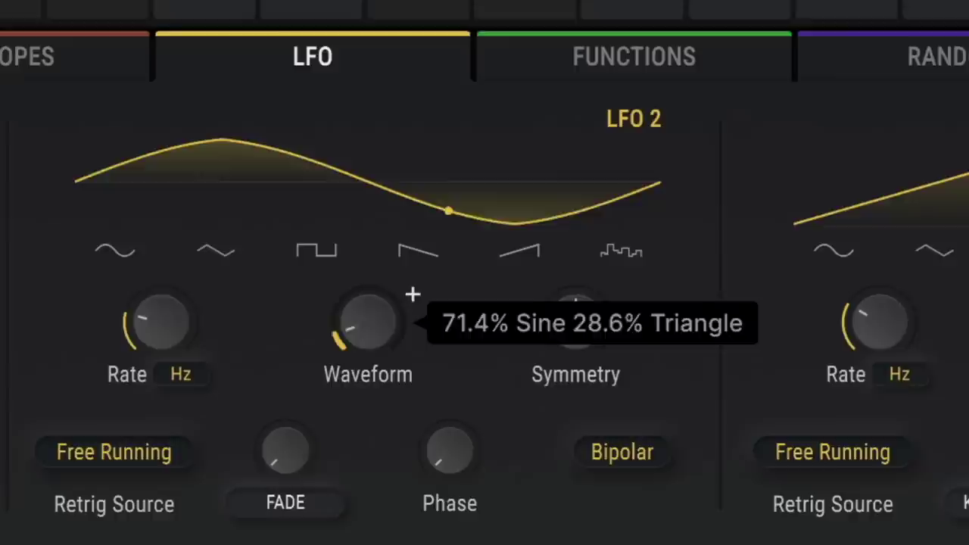
pyautogui.moveTo(411, 292); pyautogui.dragTo(411, 292)
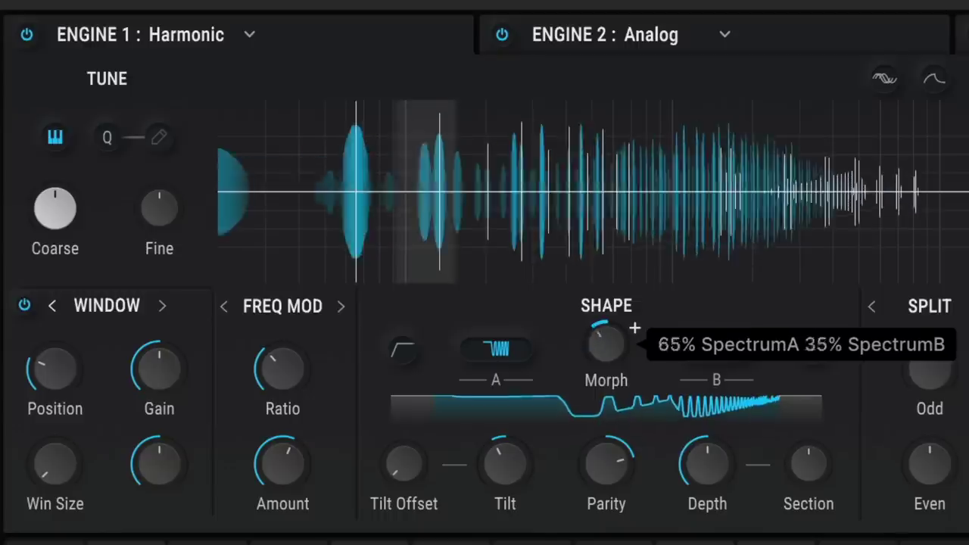
pyautogui.moveTo(599, 354); pyautogui.dragTo(600, 353)
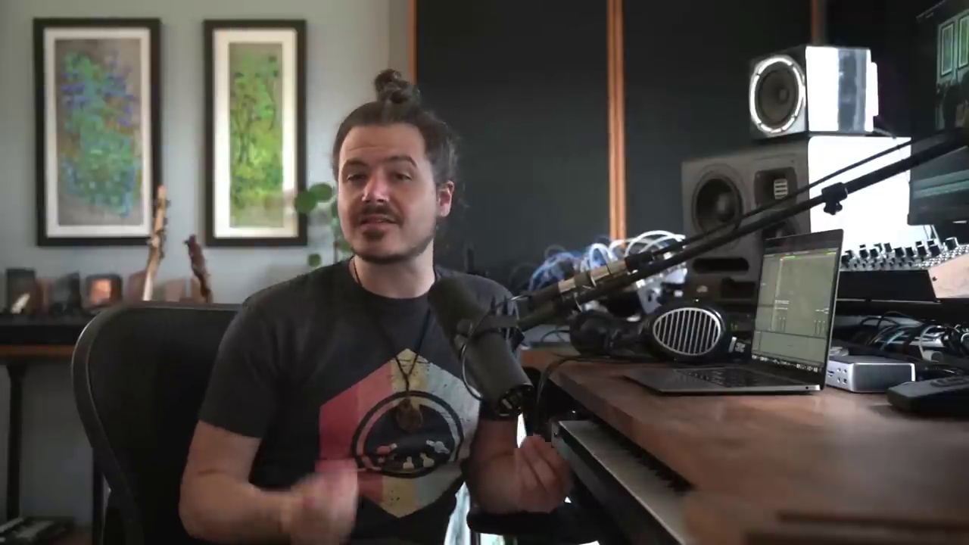
# - Set the distortion effect's Drive knob to 25.3 dB
pyautogui.moveTo(428, 150); pyautogui.dragTo(427, 150)
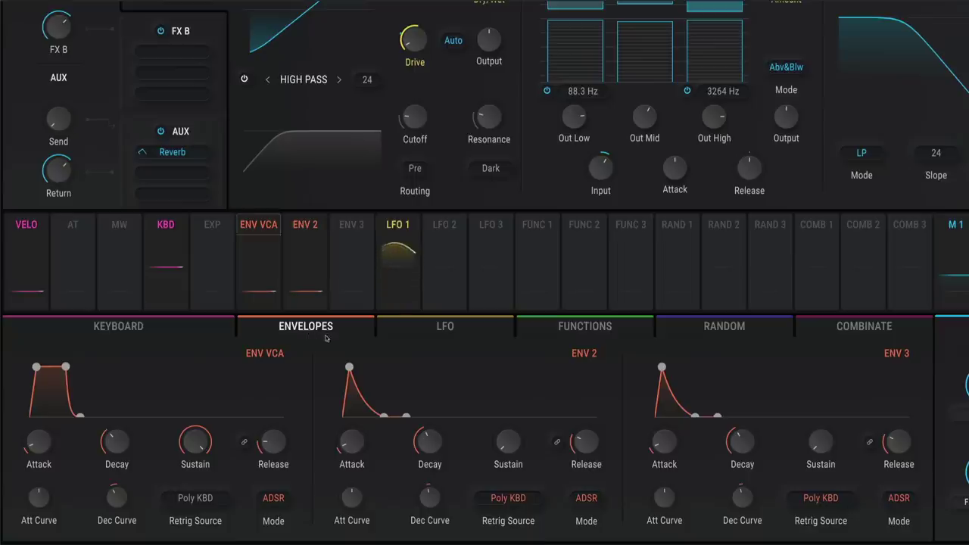
# - Browse the LFO, Functions, Random and Combinate pages, then set Combinate 1's source to Rand 1
pyautogui.click(426, 331)
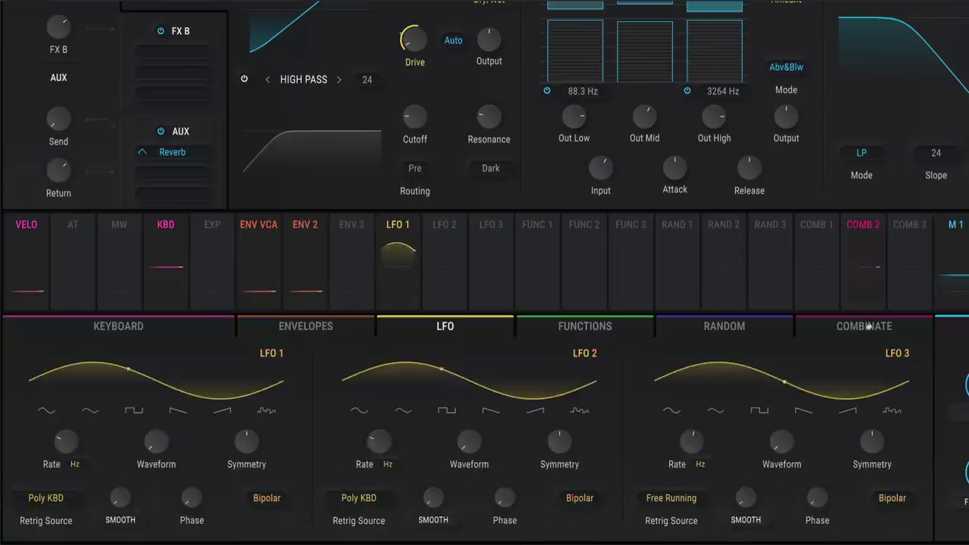
pyautogui.click(606, 333)
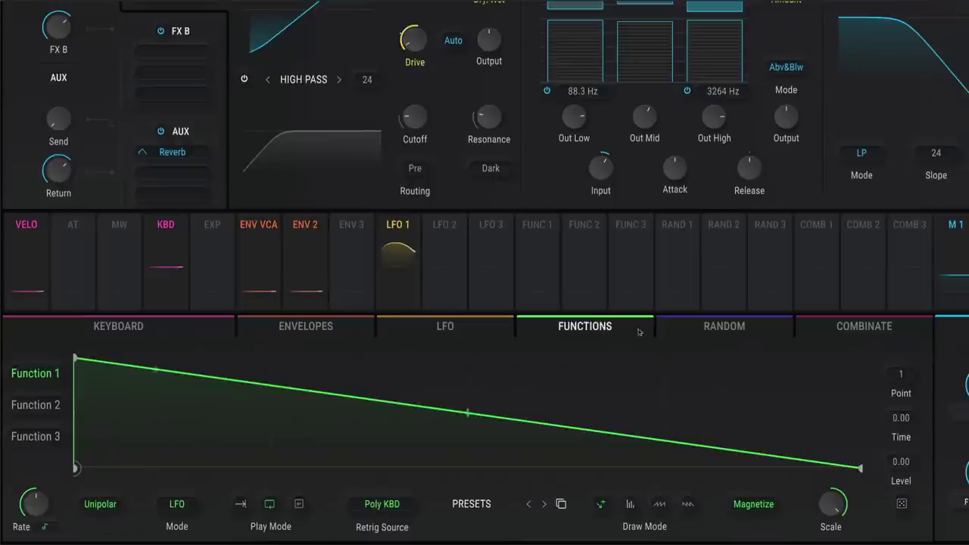
pyautogui.click(715, 331)
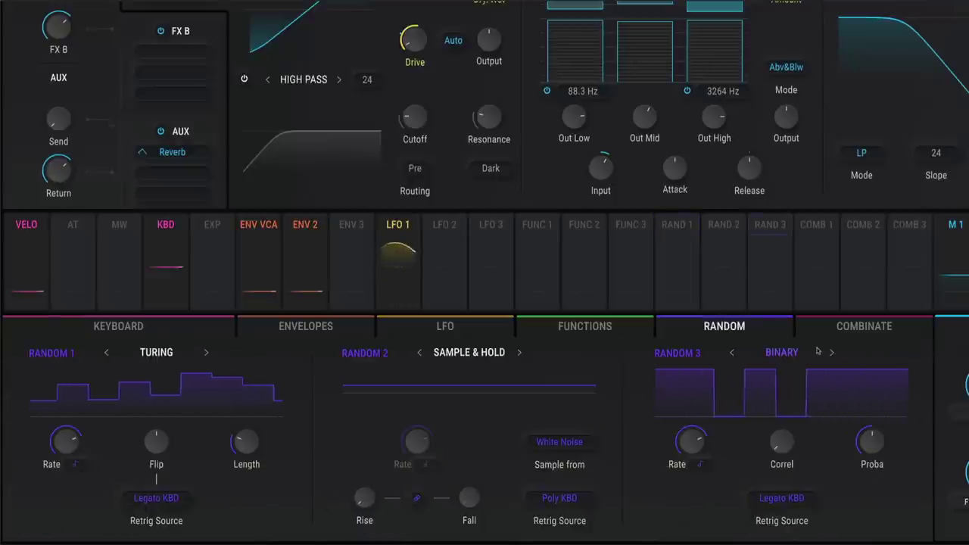
pyautogui.click(867, 334)
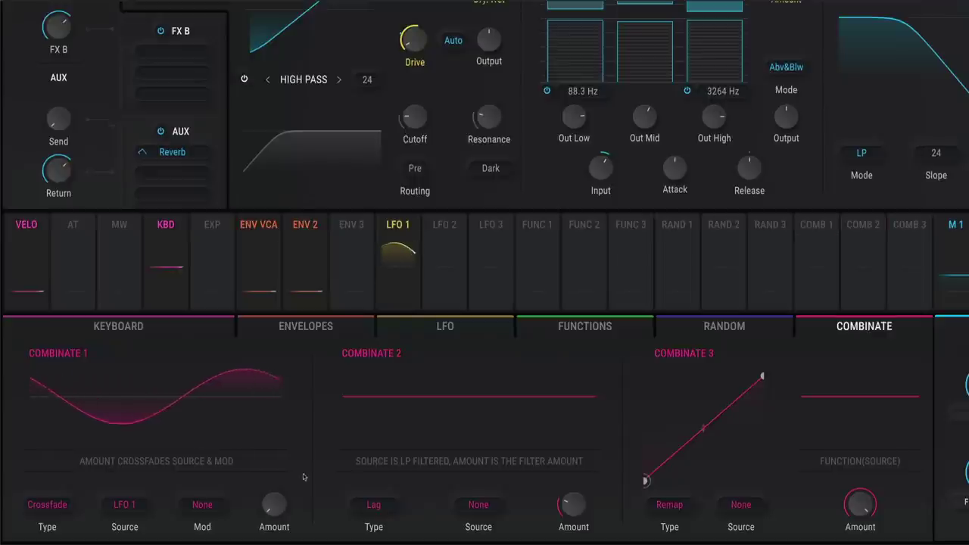
pyautogui.click(124, 505)
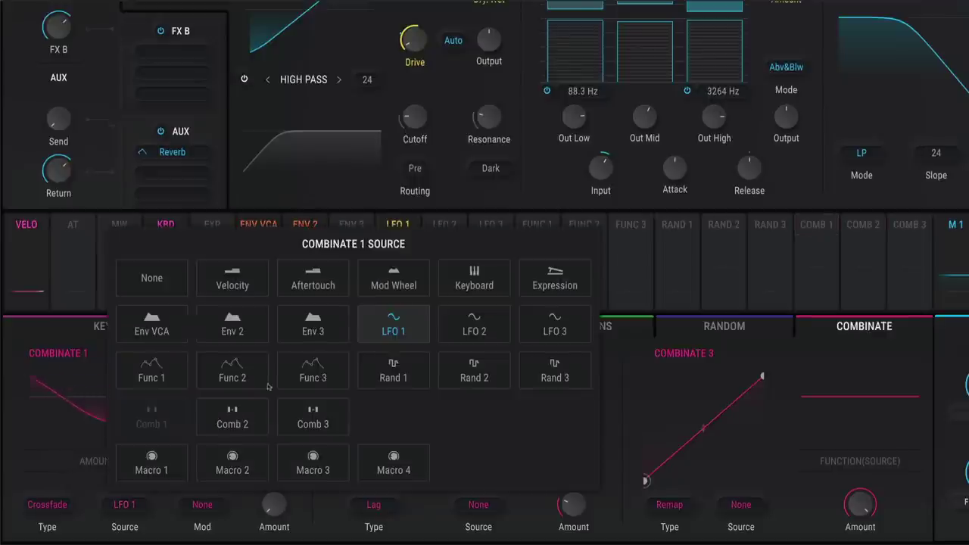
pyautogui.click(392, 378)
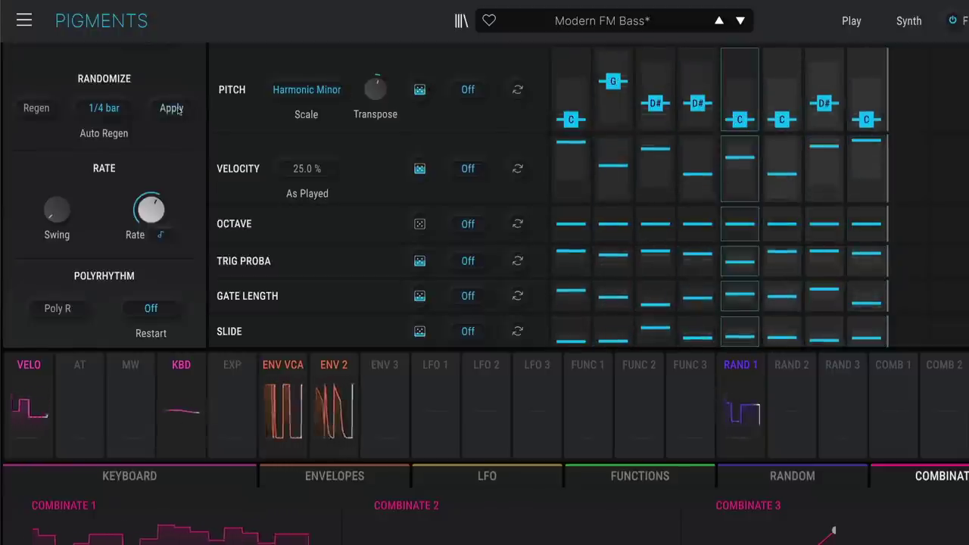
# - Replace Harmonic Minor with Dorian in the Sequencer Scale popup of the Pitch row
pyautogui.click(307, 90)
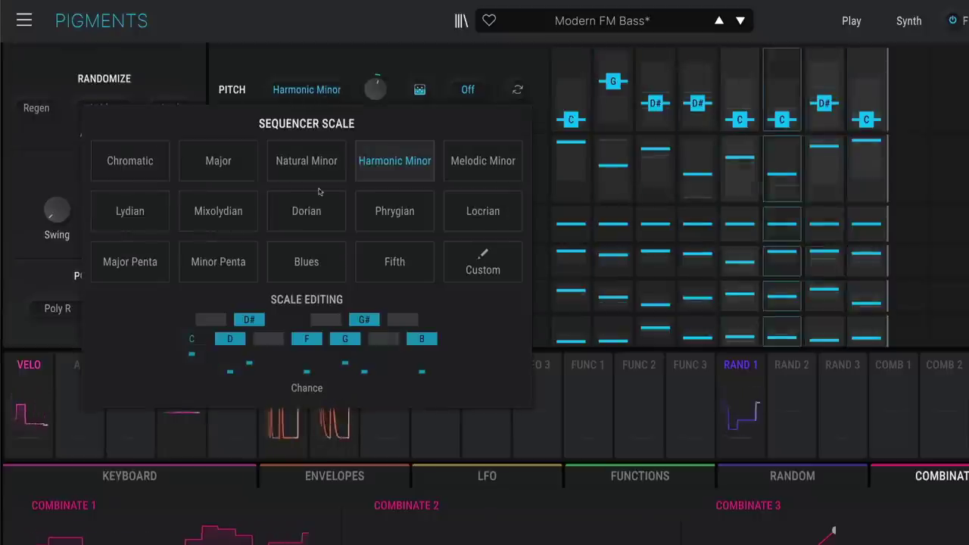
pyautogui.click(307, 211)
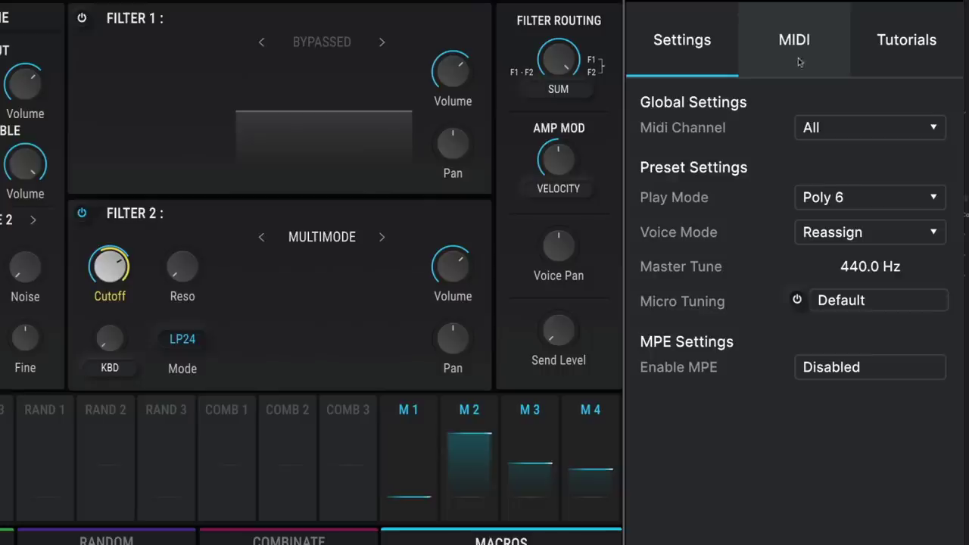
pyautogui.click(787, 38)
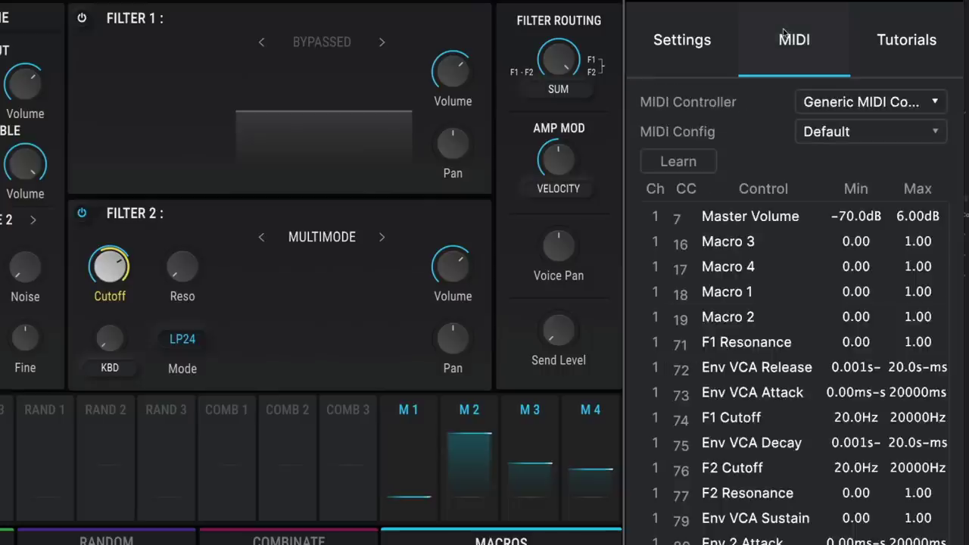
pyautogui.click(849, 106)
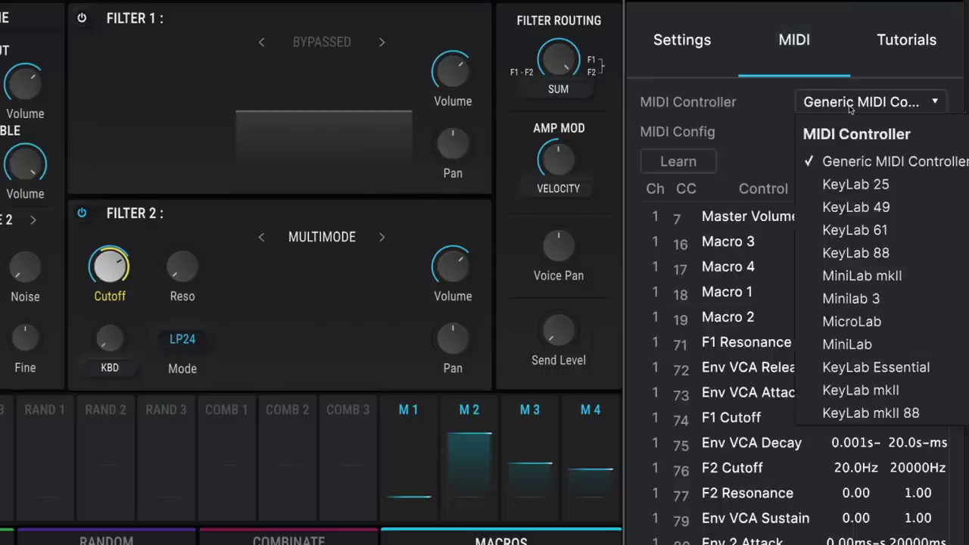
pyautogui.click(847, 100)
pyautogui.click(845, 133)
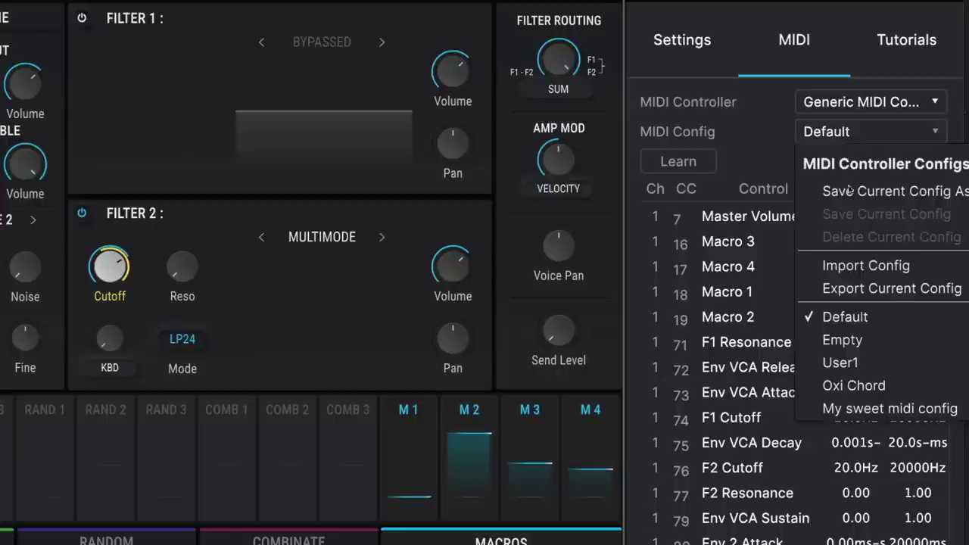
pyautogui.click(846, 363)
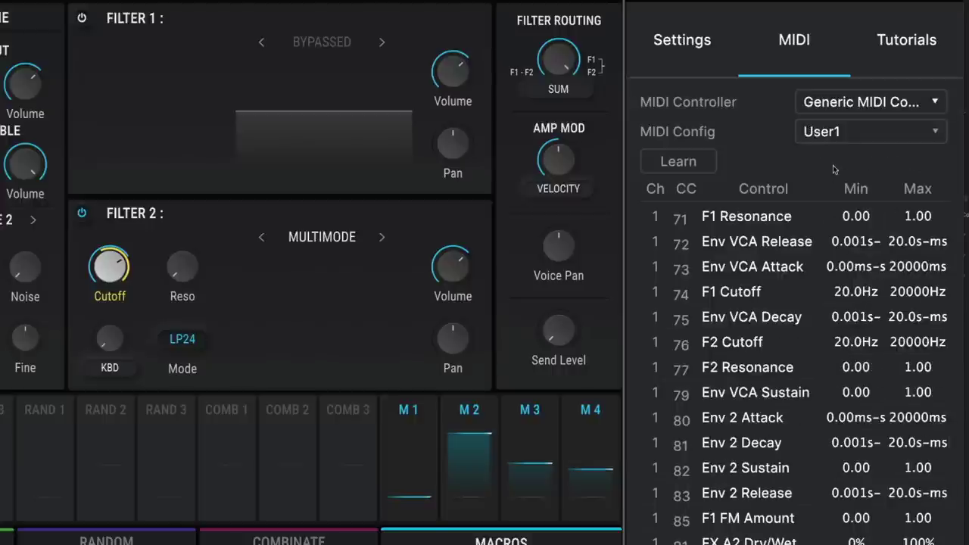
pyautogui.click(840, 140)
pyautogui.click(844, 318)
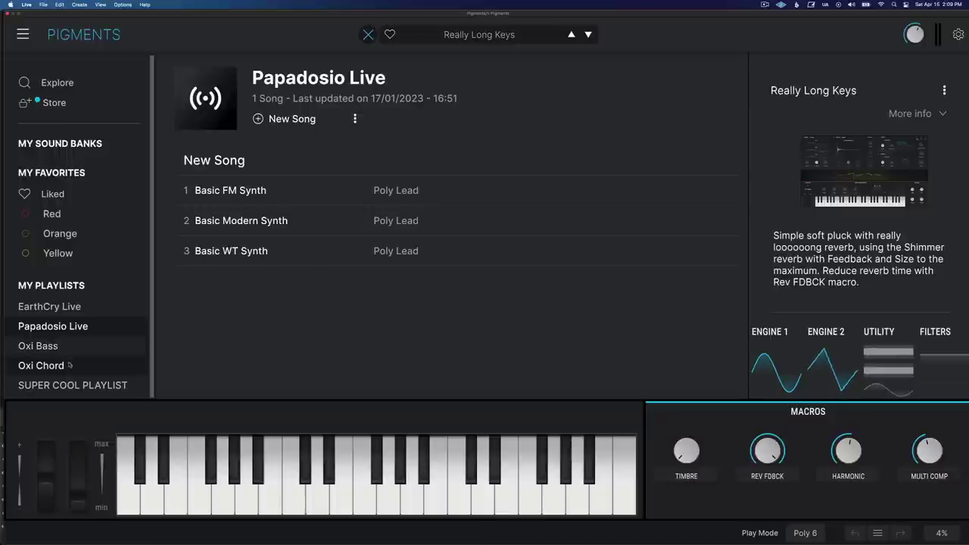
# - Select the EarthCry Live playlist and step through AutoRhythm and Botboi 3000 to Clear Skies - EarthCry Edit
pyautogui.click(69, 365)
pyautogui.press('Up')
pyautogui.press('Up')
pyautogui.press('Up')
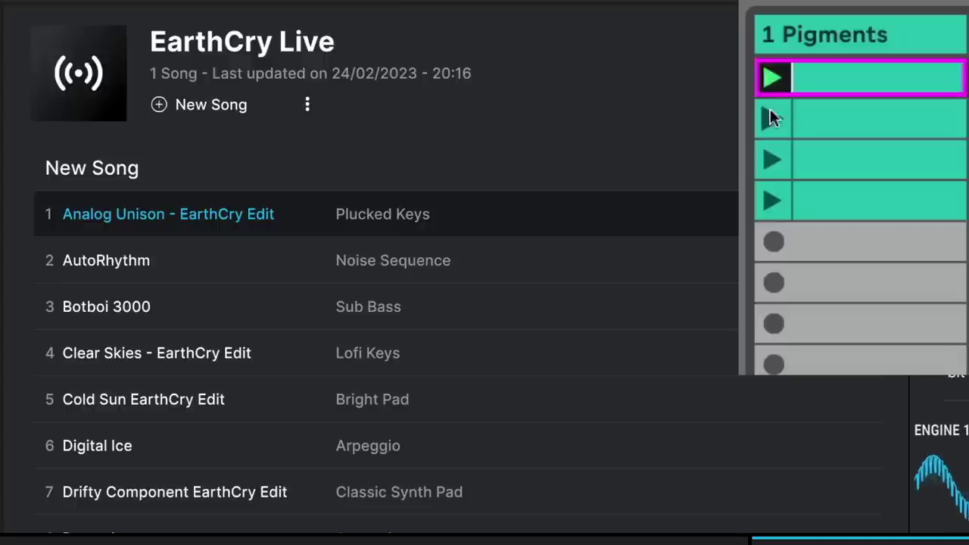
pyautogui.click(772, 118)
pyautogui.click(768, 161)
pyautogui.click(772, 198)
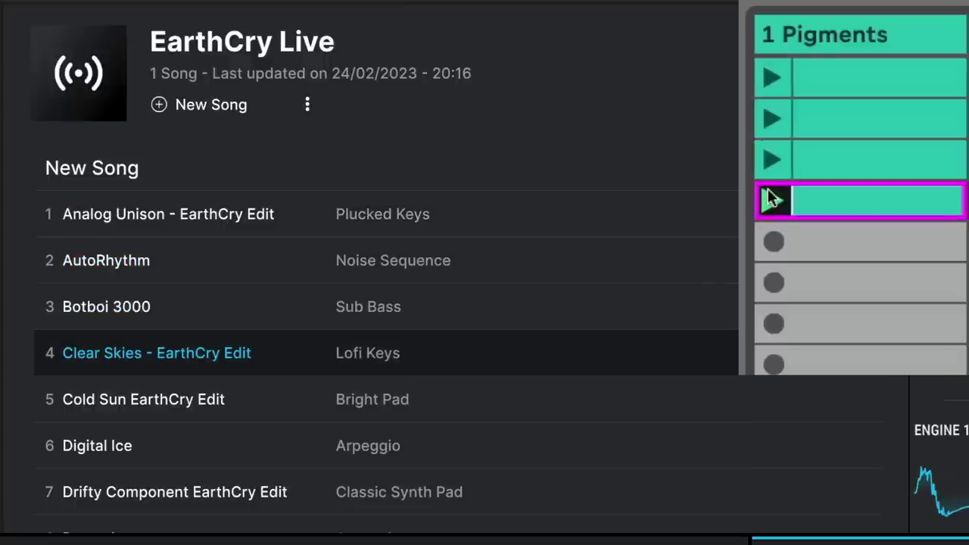